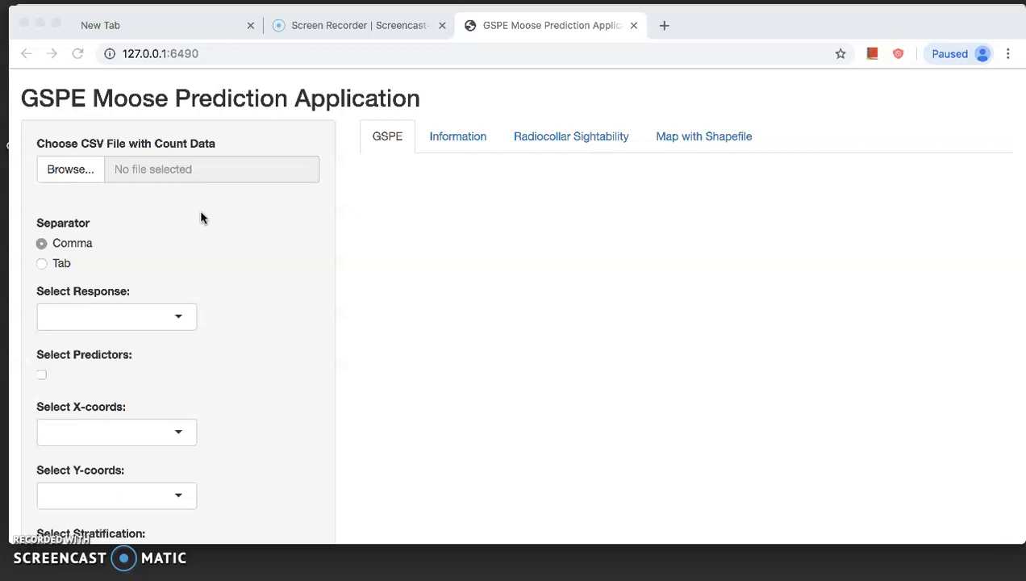
- Load vignettecount.csv from the VideoProj folder on the Desktop as the count data file
left_click(80, 171)
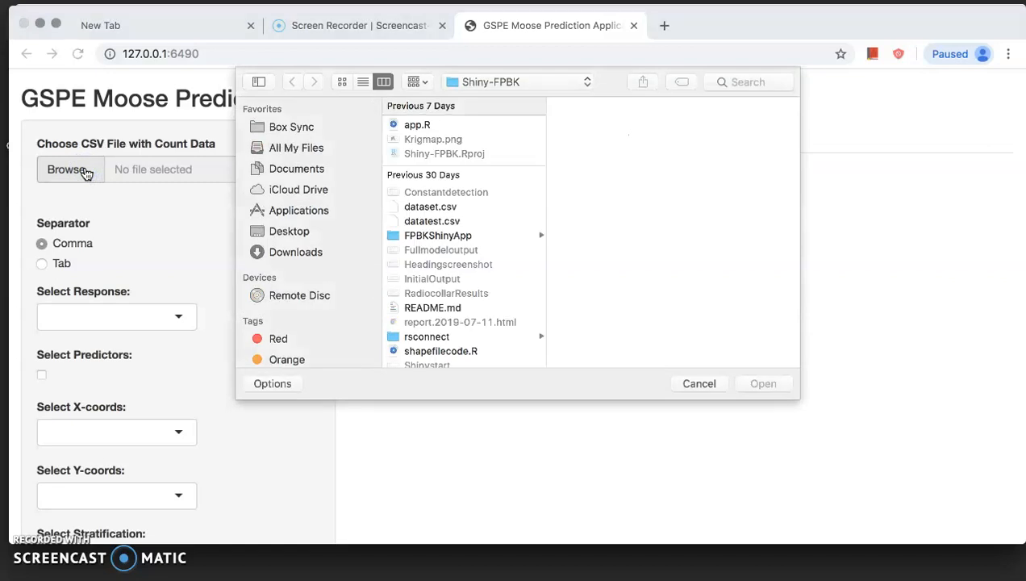
left_click(295, 232)
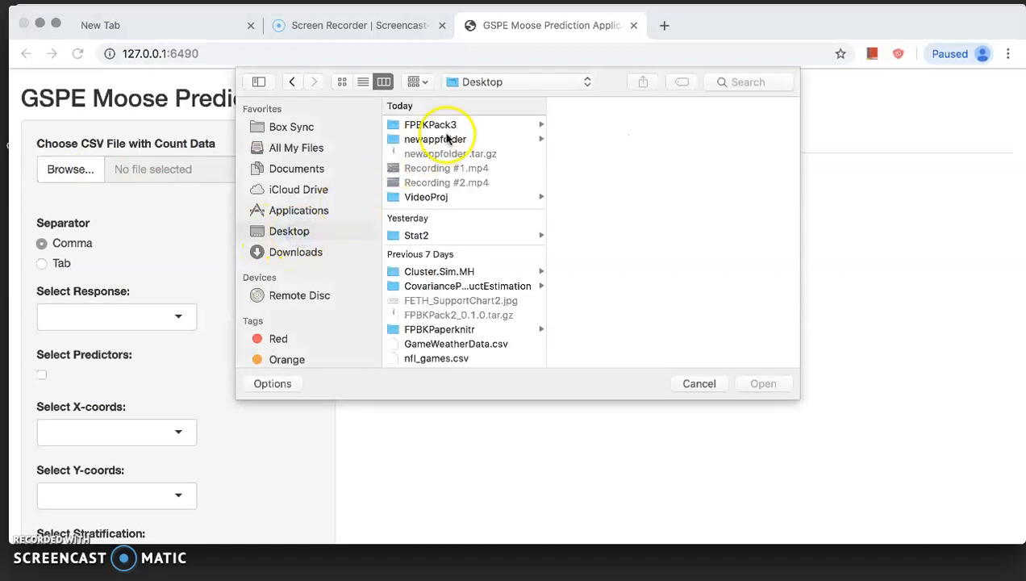
left_click(451, 202)
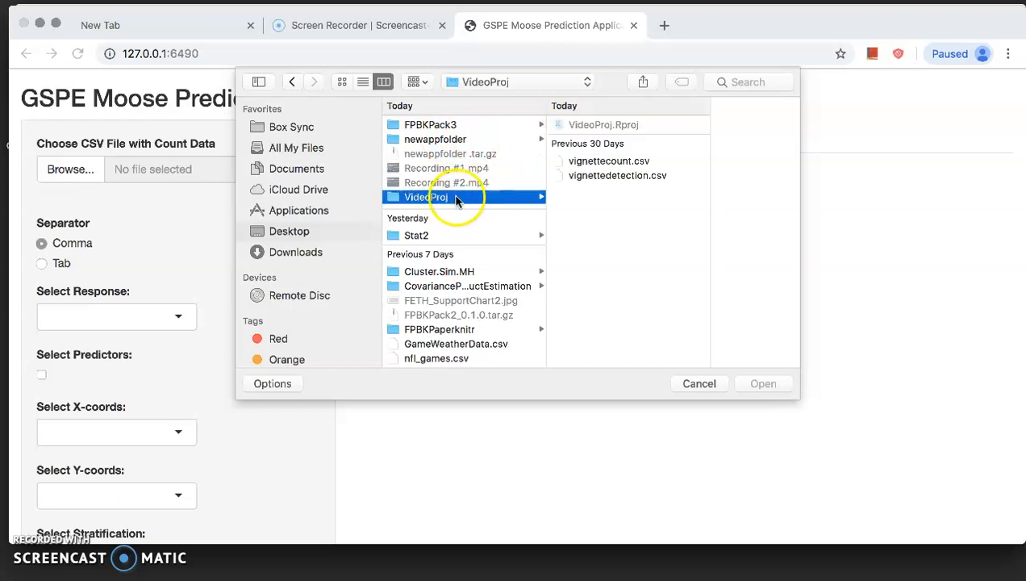
left_click(633, 162)
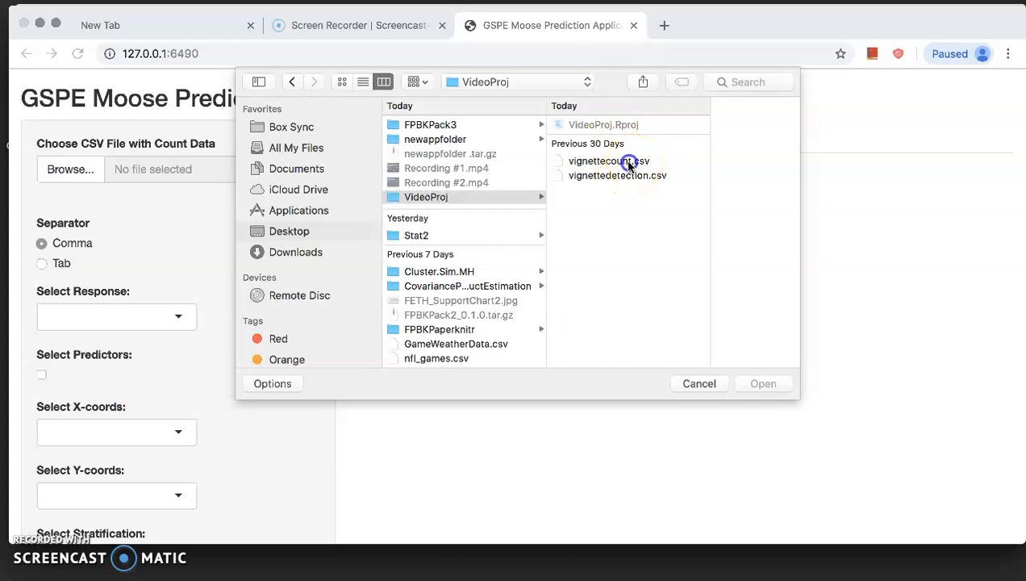
double_click(553, 162)
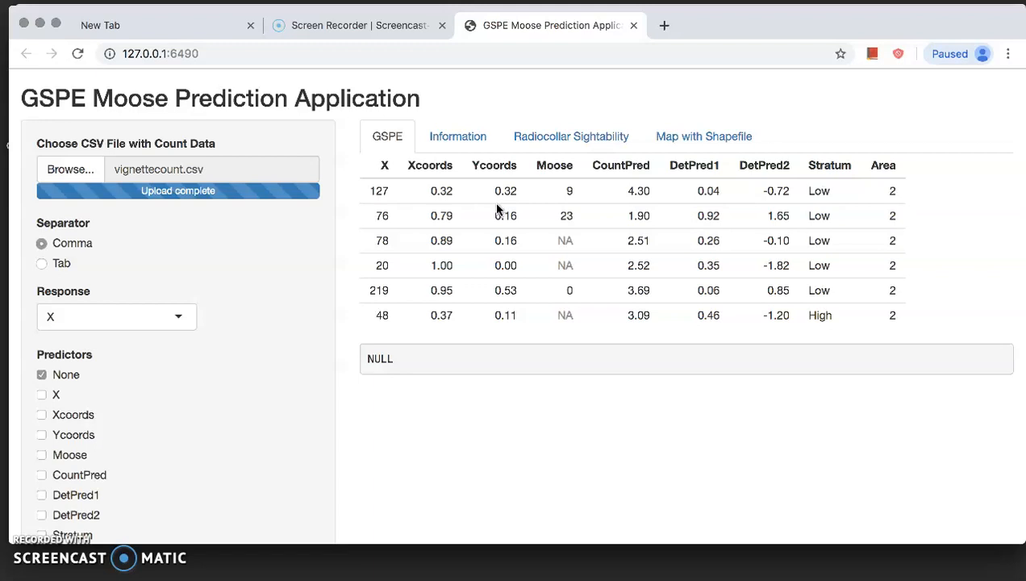
- Set the response variable to Moose
left_click(530, 188)
left_click(471, 261)
left_click(157, 315)
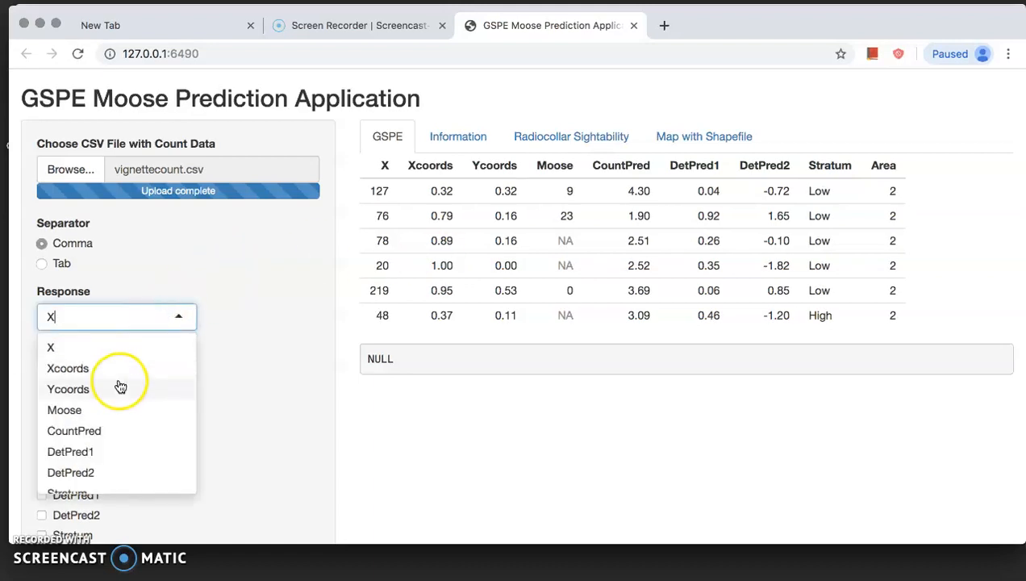
left_click(114, 414)
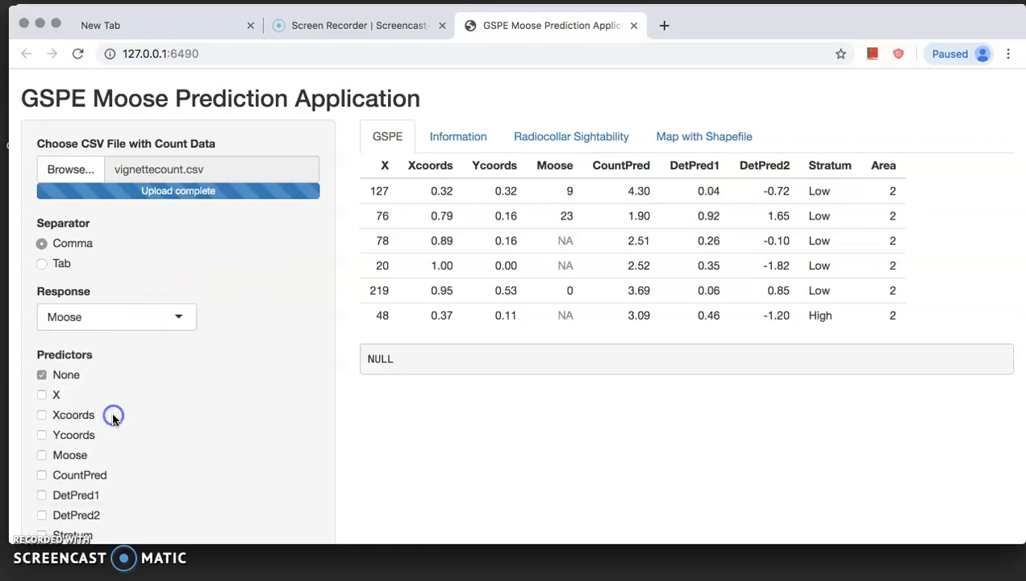
- Select CountPred as the only predictor, clearing the None option
scroll(258, 337, "down", 3)
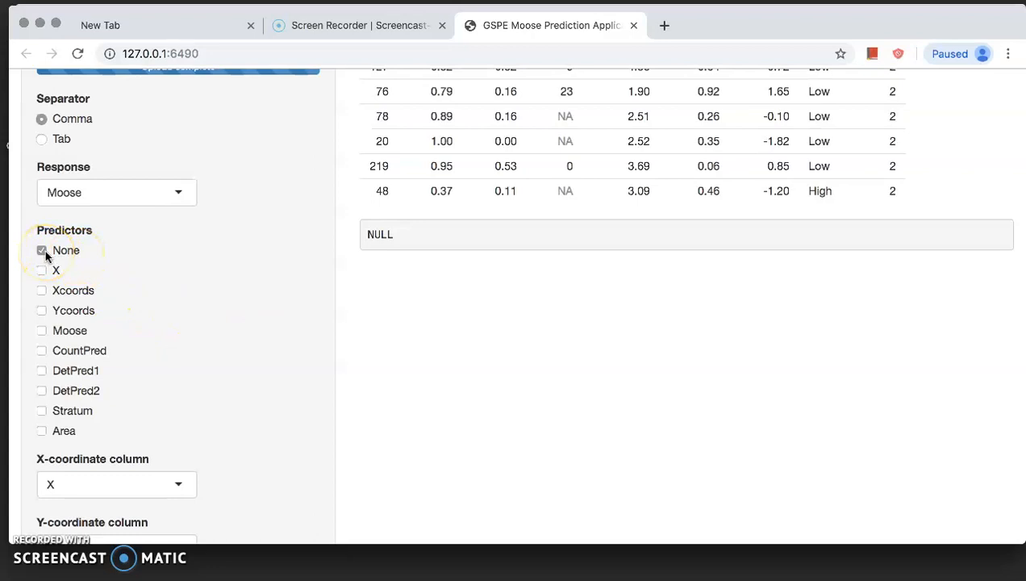
left_click(42, 352)
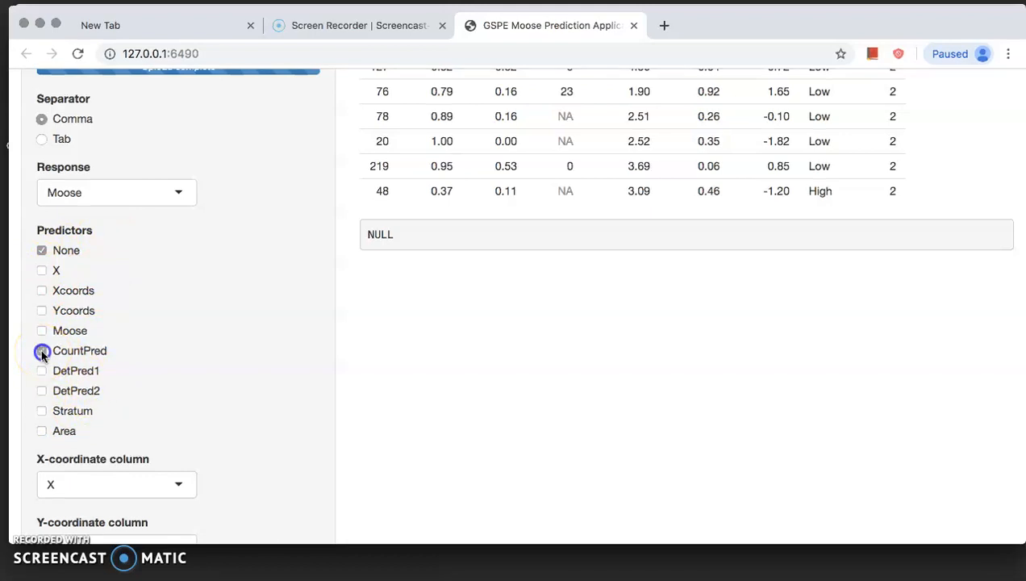
left_click(41, 251)
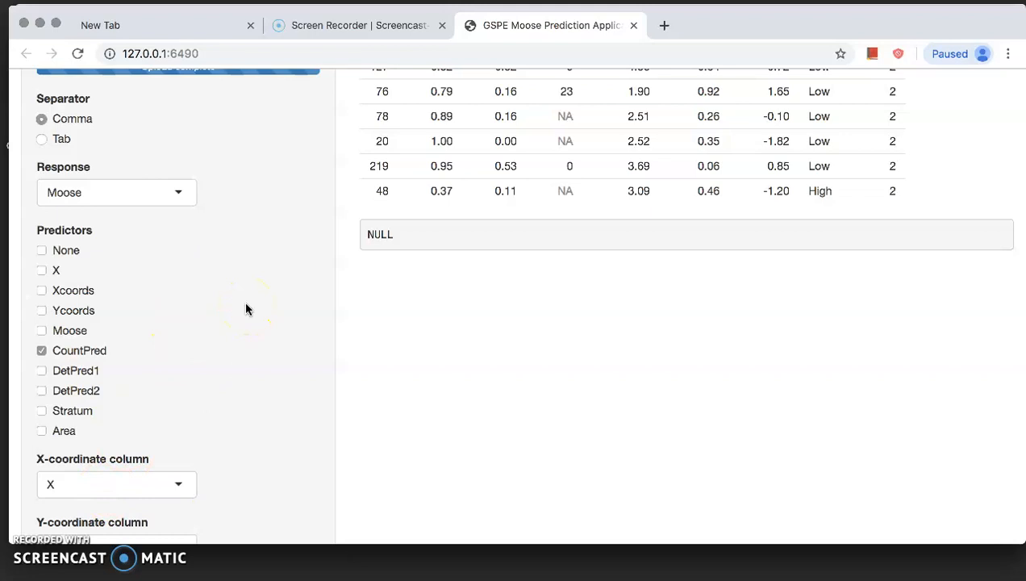
- Set the X-coordinate column to Xcoords and the Y-coordinate column to Ycoords
scroll(246, 309, "down", 3)
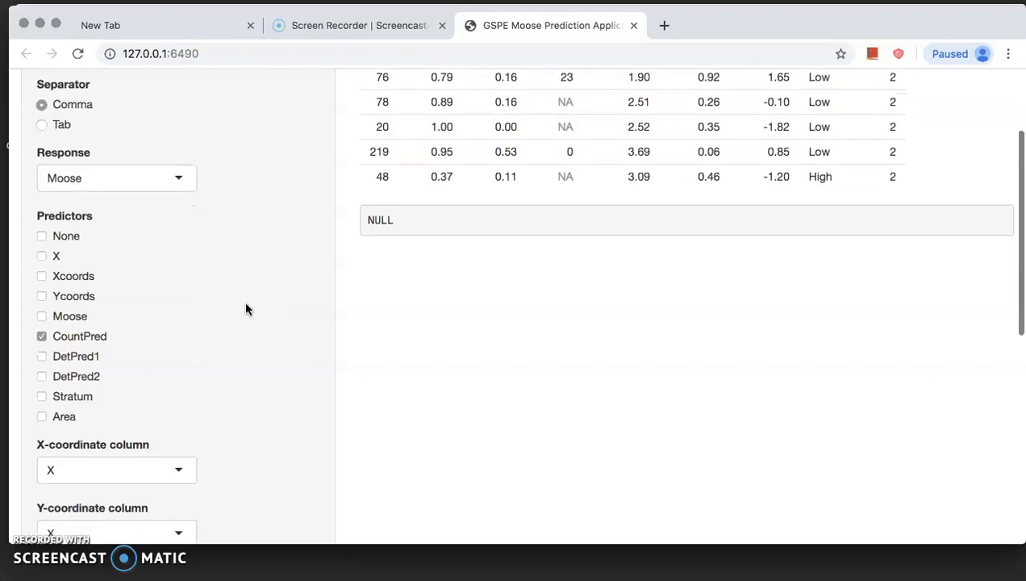
scroll(246, 309, "down", 7)
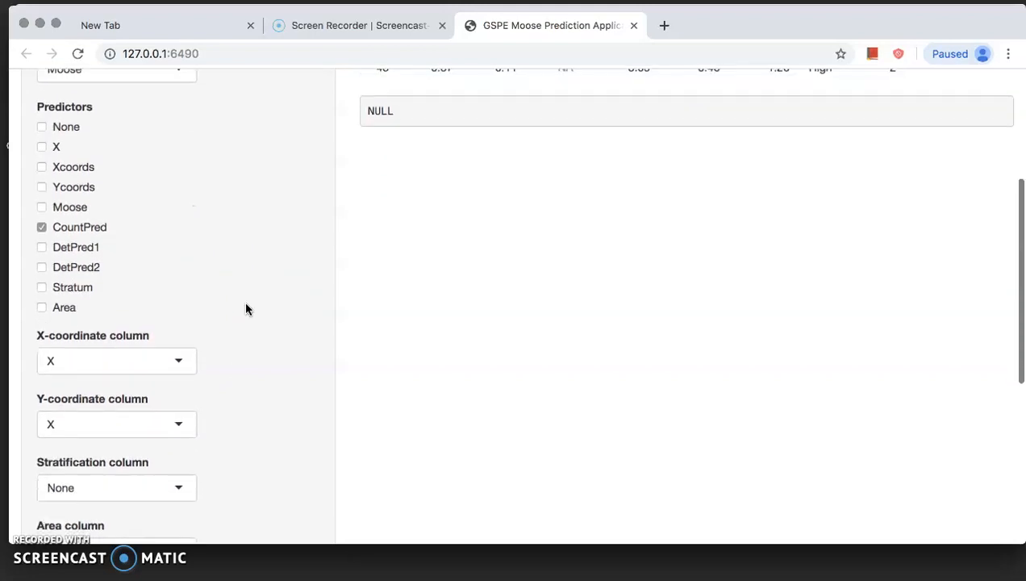
scroll(246, 308, "down", 1)
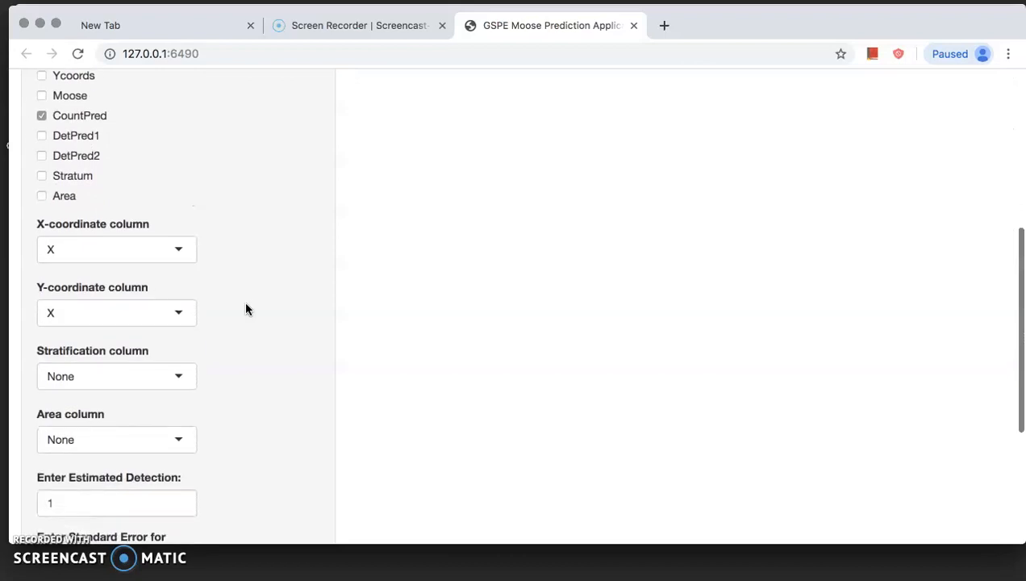
left_click(178, 251)
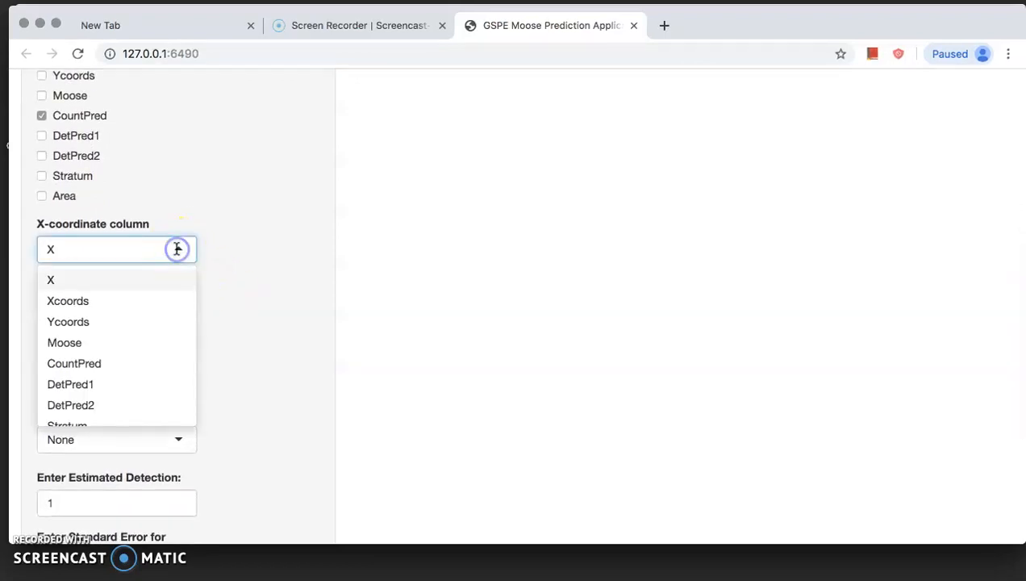
left_click(153, 303)
left_click(181, 314)
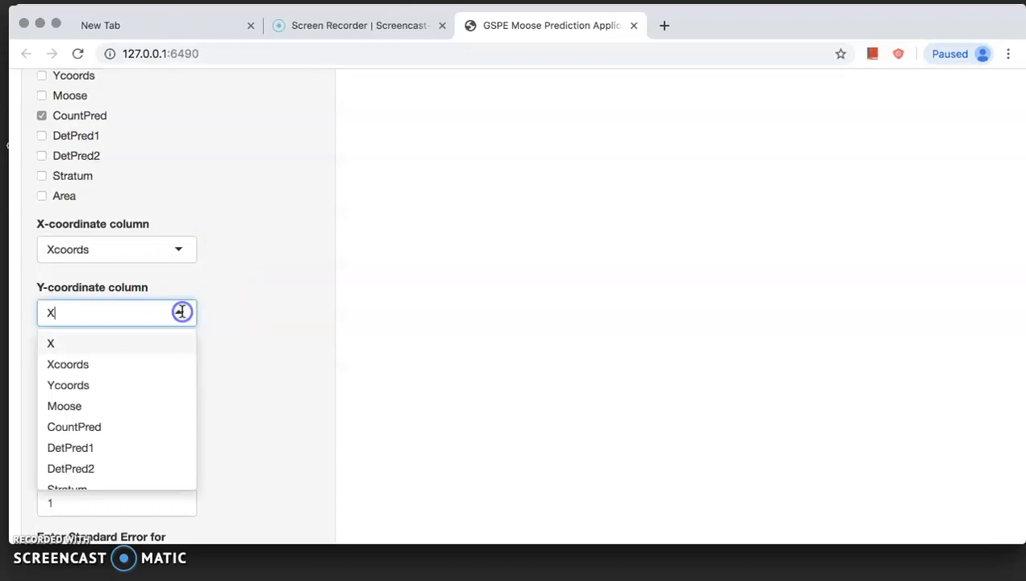
left_click(108, 392)
- Set the stratification column to Stratum
scroll(270, 277, "down", 3)
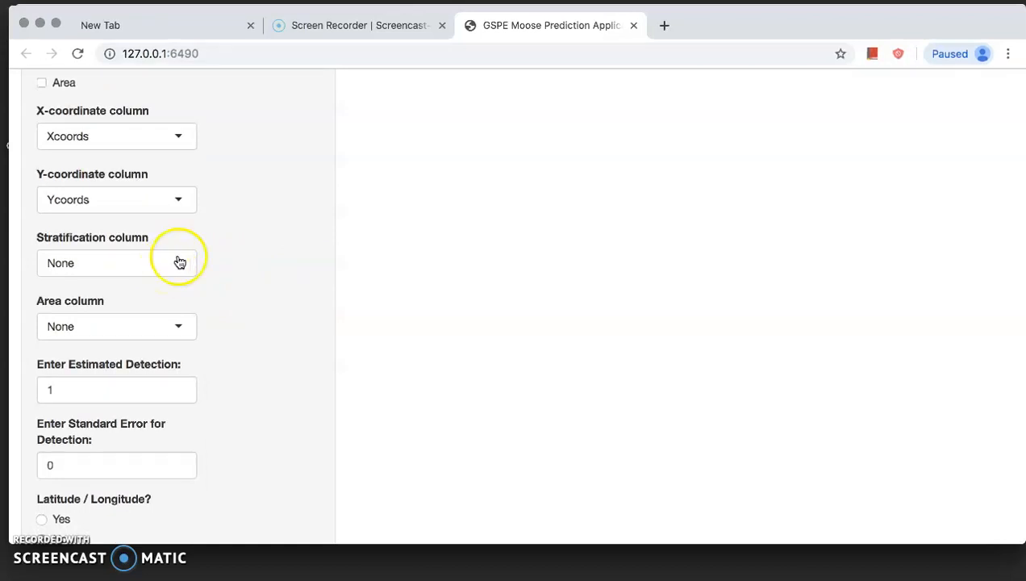
left_click(179, 261)
scroll(121, 339, "down", 3)
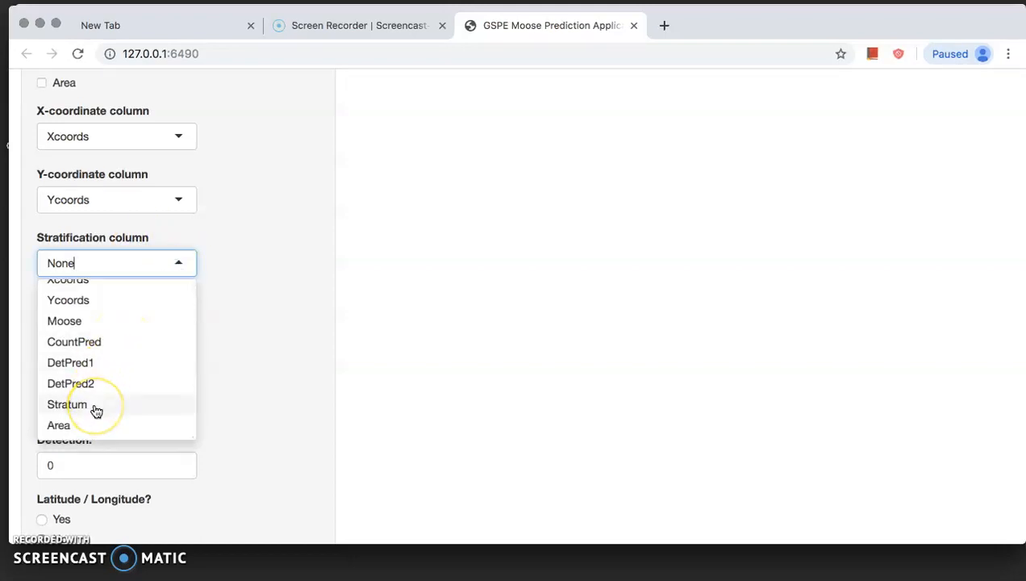
left_click(95, 412)
- Set the area column to Area
scroll(234, 289, "down", 2)
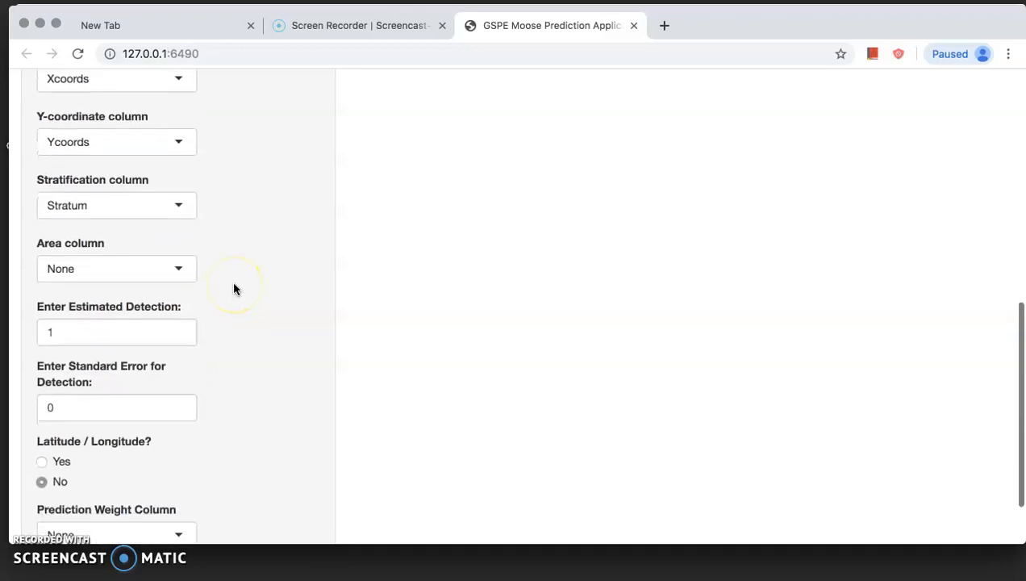
left_click(176, 273)
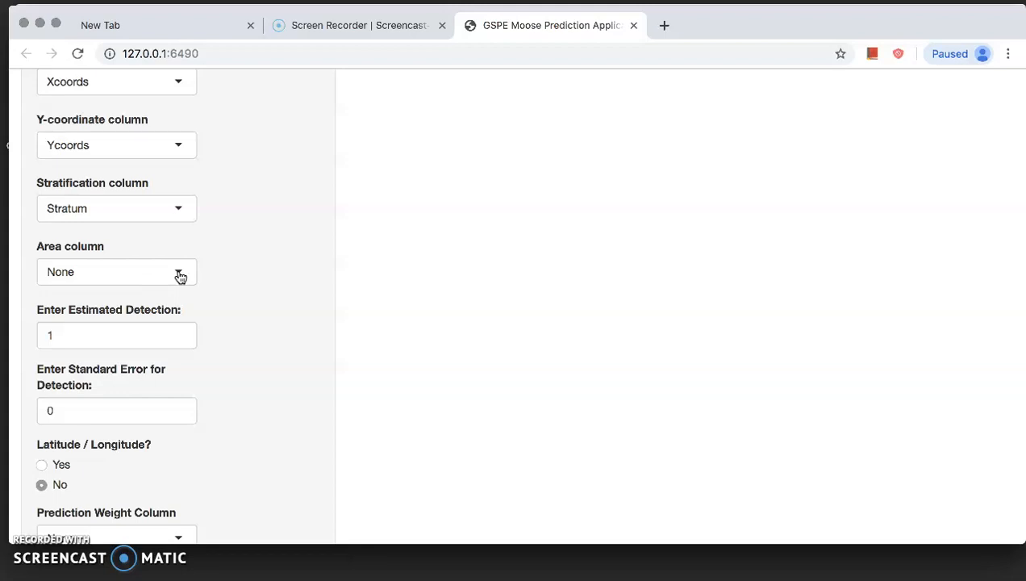
left_click(179, 276)
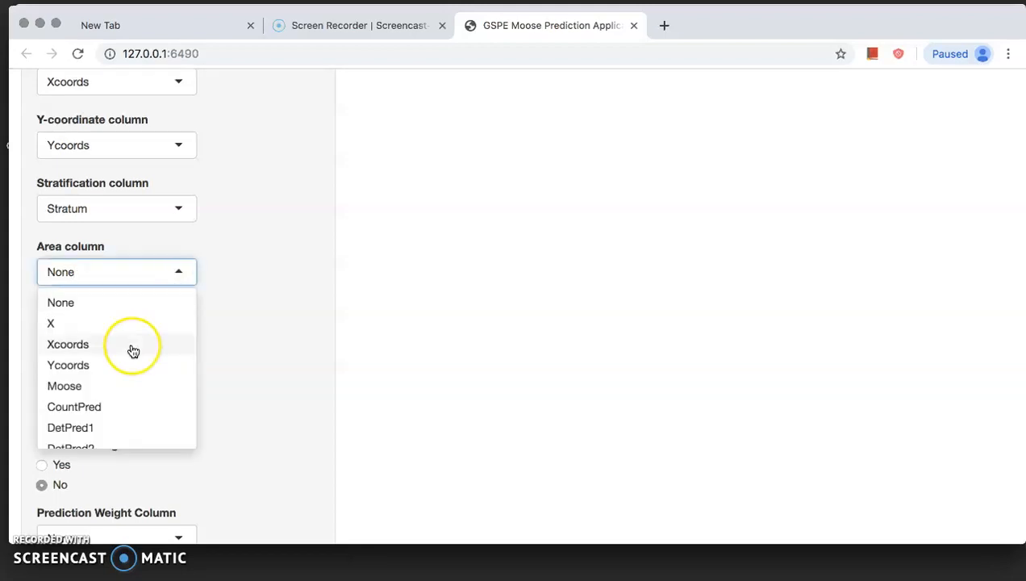
scroll(133, 351, "down", 2)
left_click(102, 435)
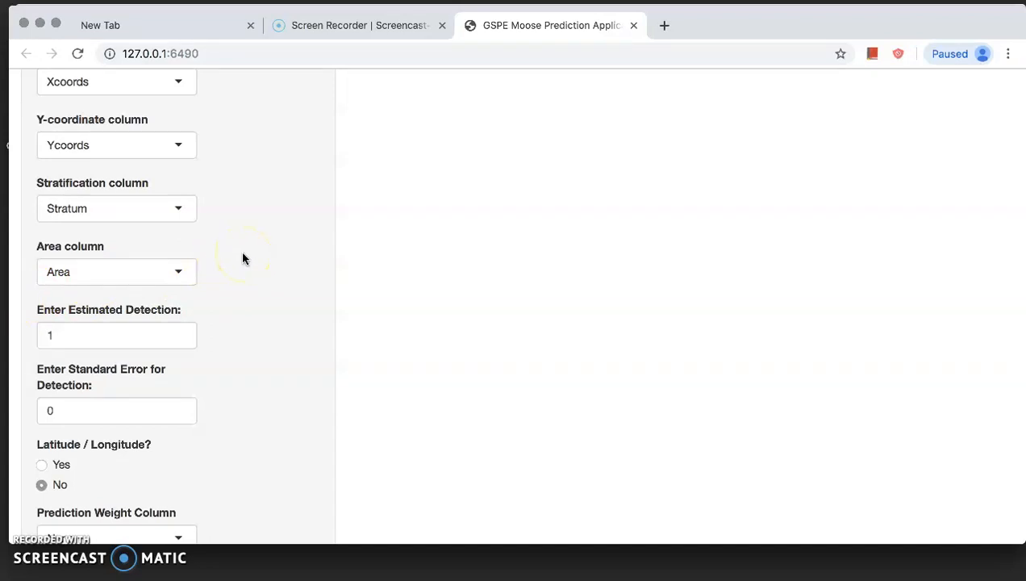
- Submit the moose prediction analysis and review the predictions and confidence bounds in the output
scroll(242, 258, "down", 3)
left_click(194, 300)
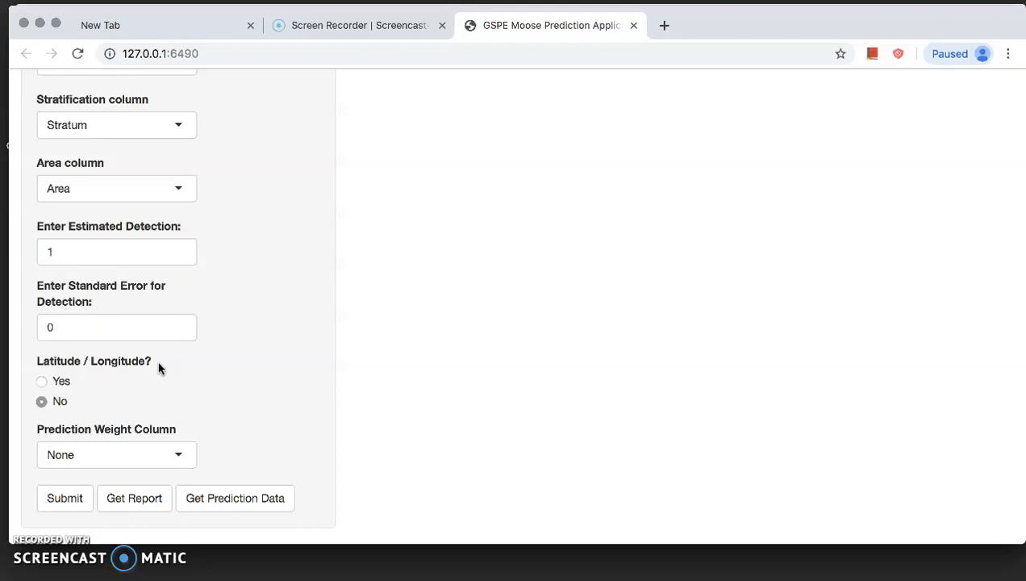
left_click(67, 501)
scroll(273, 341, "up", 10)
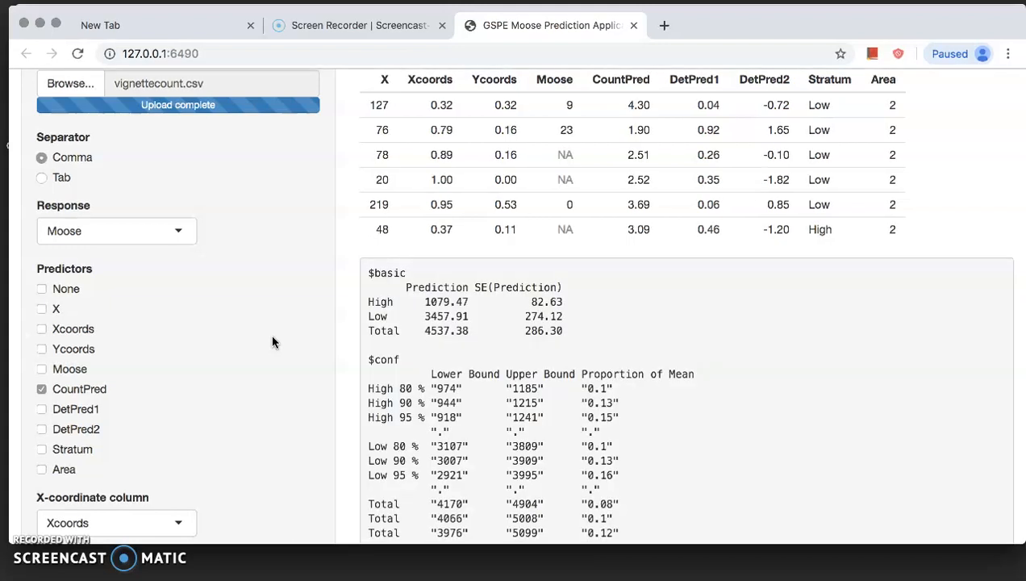
left_click(291, 321)
left_click(334, 292)
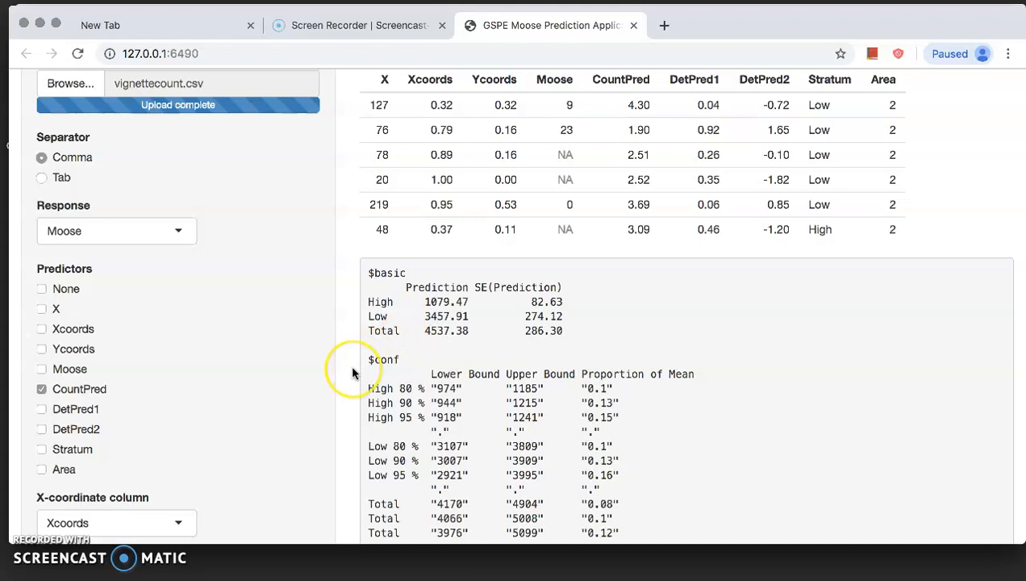
- Generate the analysis report and export the prediction data
scroll(352, 373, "down", 5)
scroll(351, 369, "down", 5)
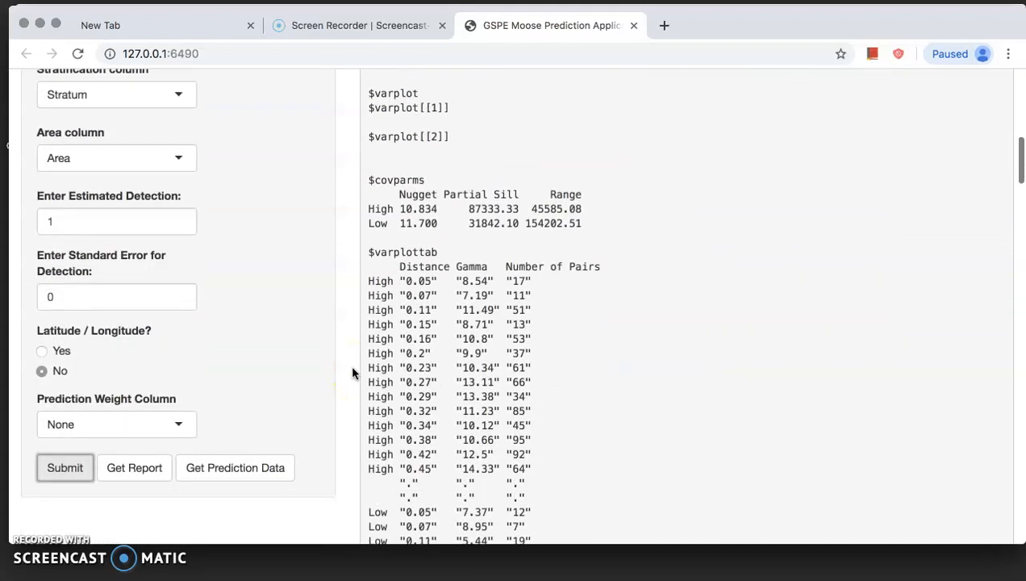
left_click(137, 472)
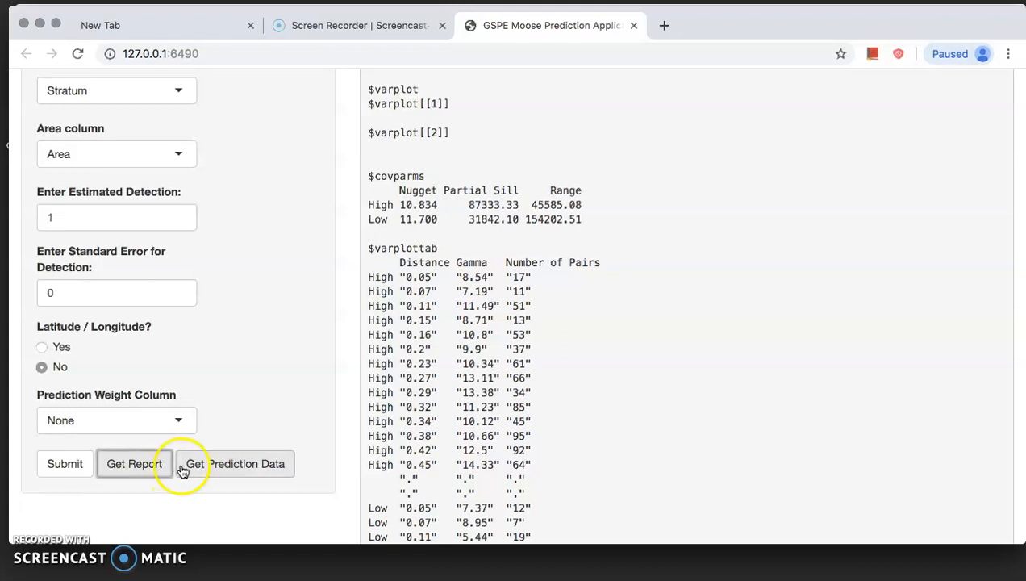
left_click(255, 468)
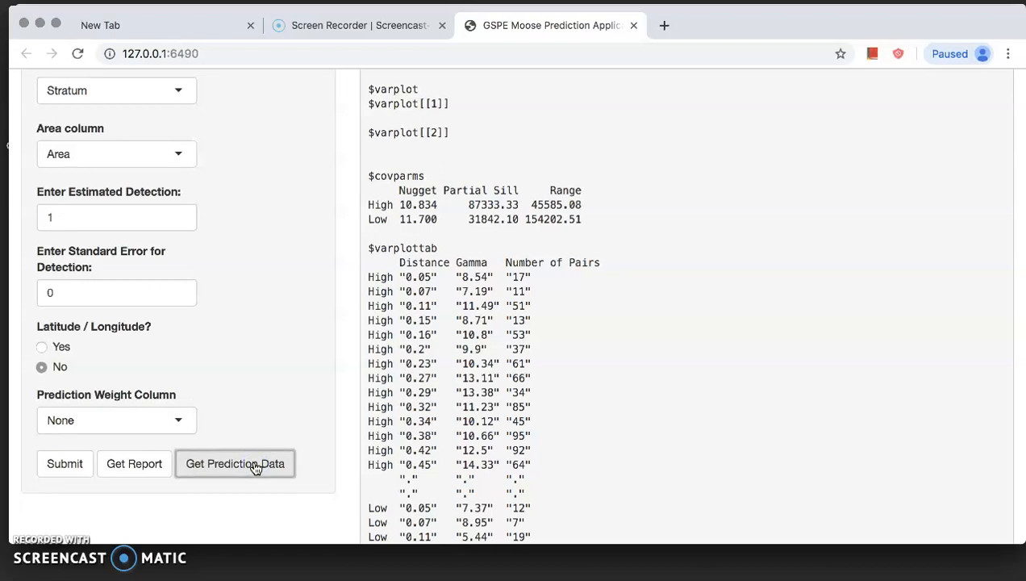
- Minimize the browser and RStudio, and open the Shiny-FPBK-master folder inside newappfolder on the desktop
left_click(40, 24)
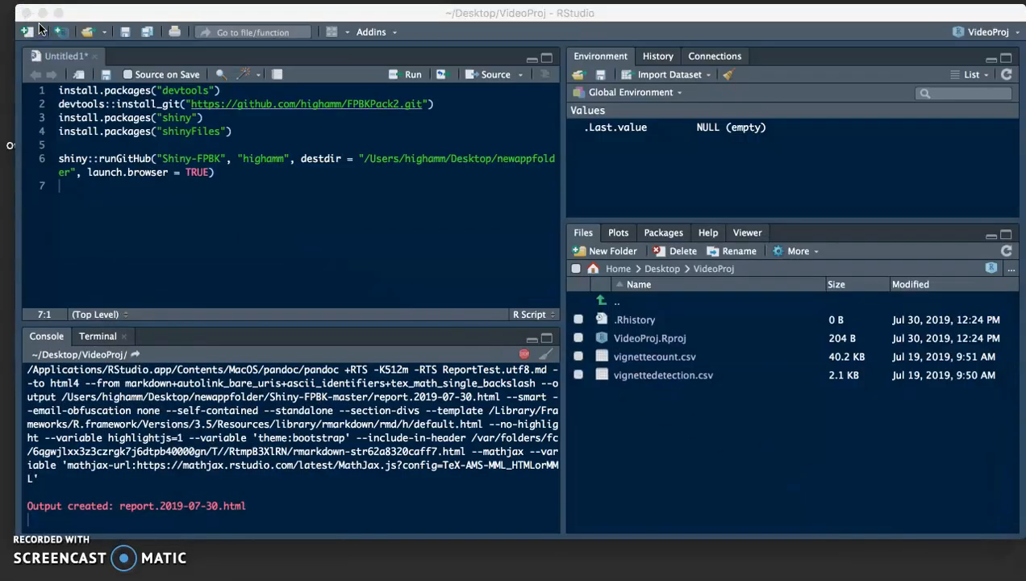
left_click(42, 13)
left_click(430, 131)
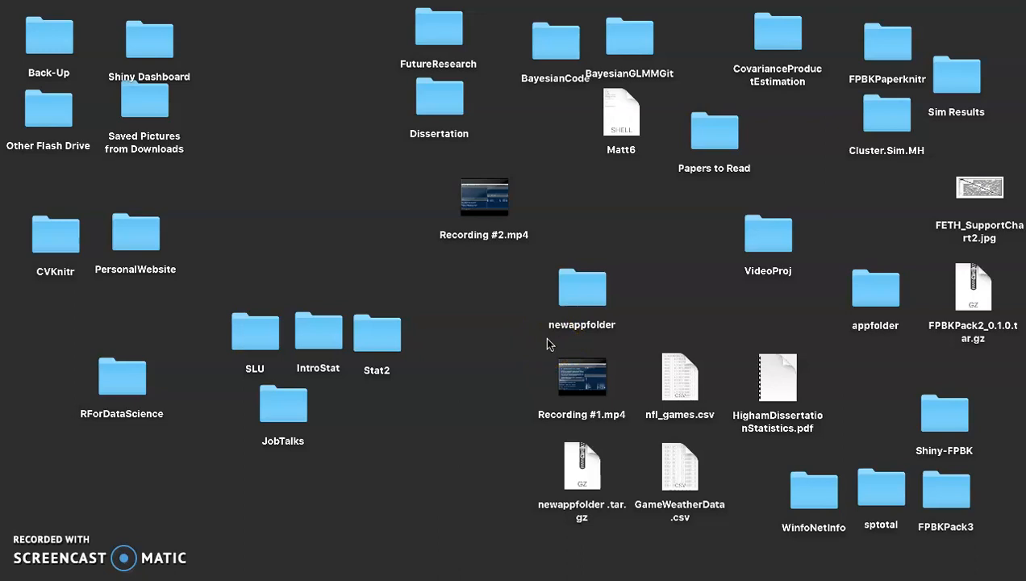
left_click(580, 291)
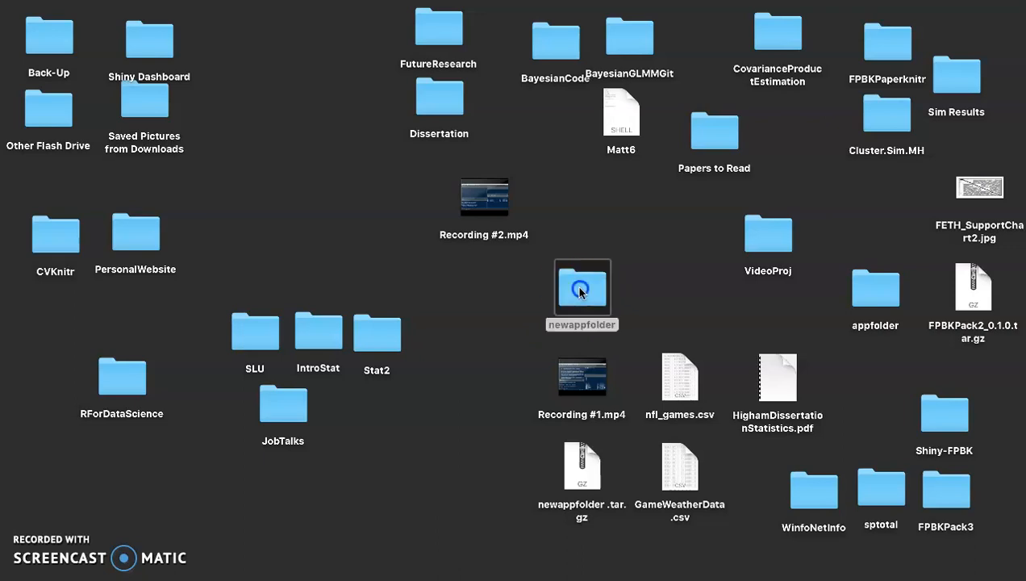
double_click(579, 291)
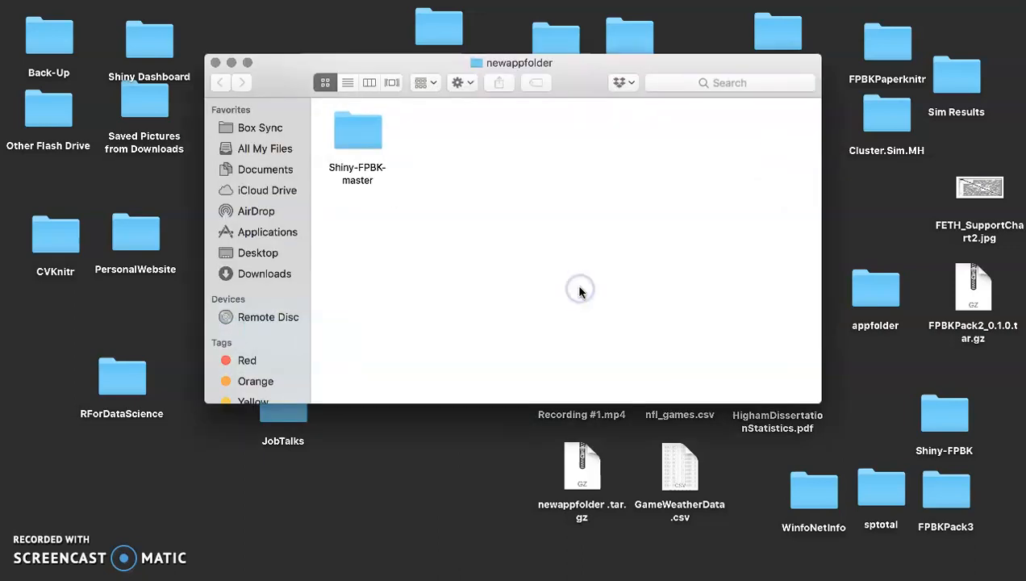
double_click(376, 143)
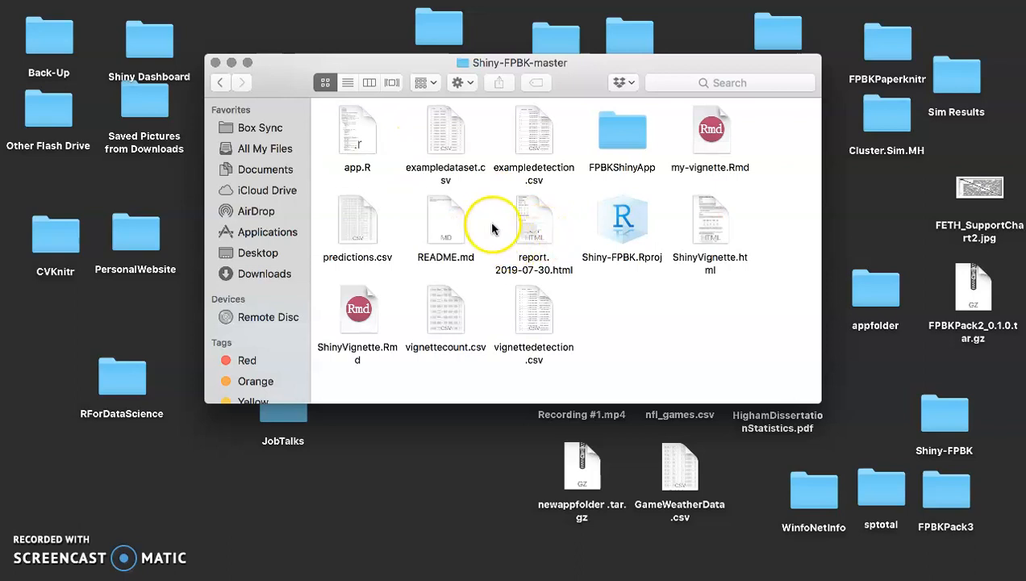
- Open report.2019-07-30.html and examine its prediction and prediction interval tables alongside the app's output
double_click(539, 220)
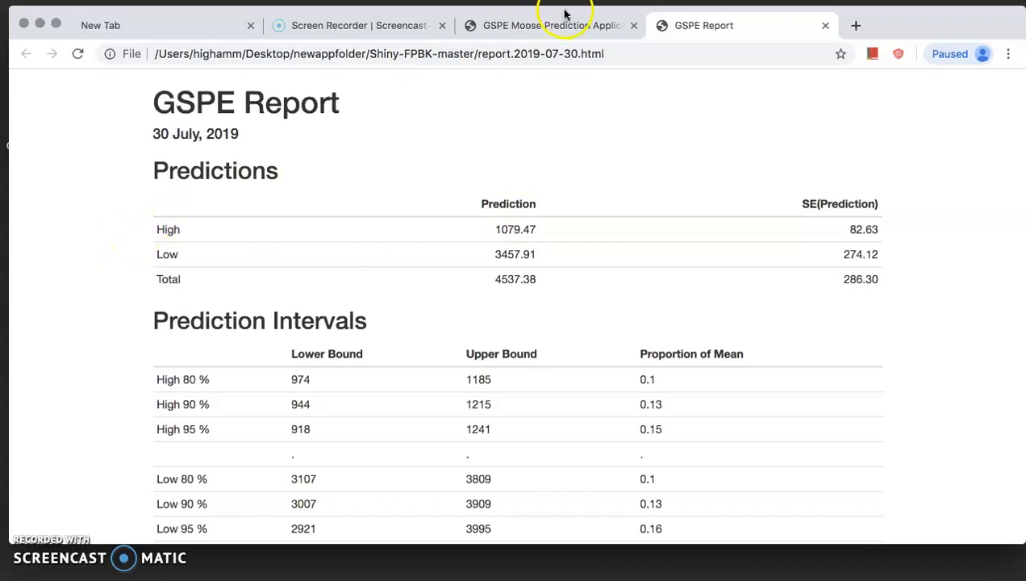
left_click(532, 25)
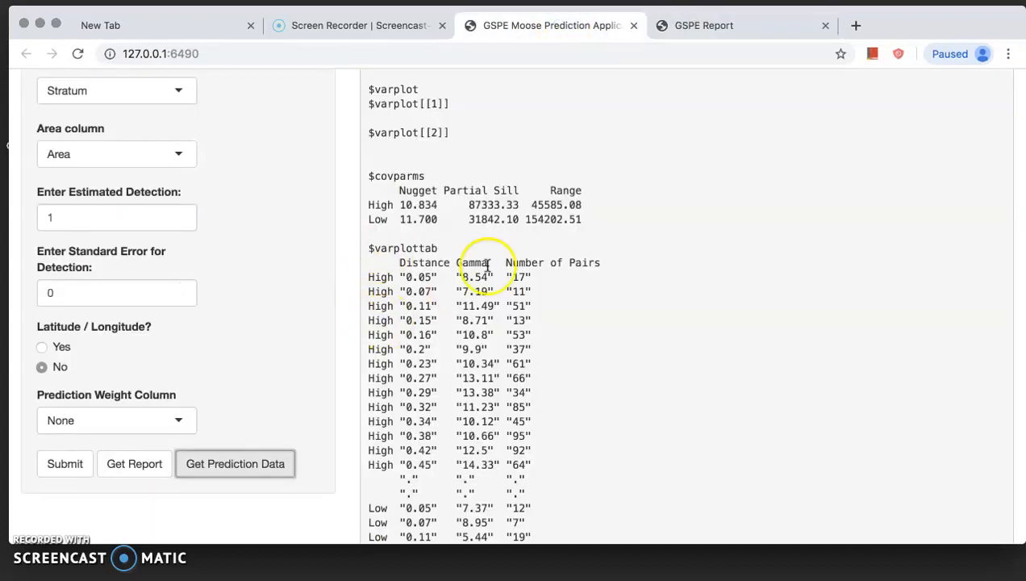
left_click(752, 26)
scroll(126, 253, "down", 3)
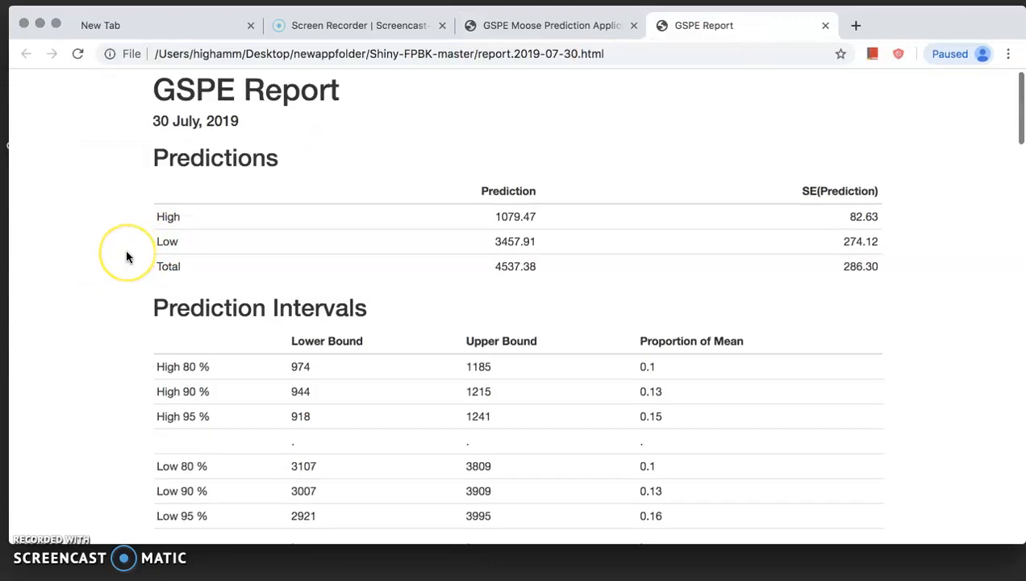
- Examine the rest of the GSPE report: summary information, variogram plots and tables, covariance parameters, and the map of predictions for all sites
scroll(126, 254, "up", 1)
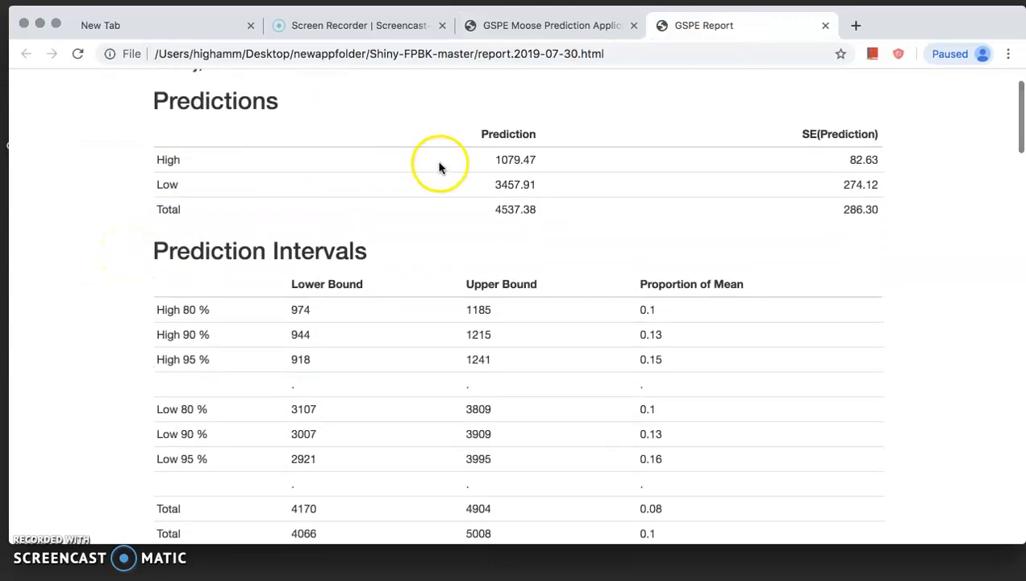
scroll(855, 236, "down", 5)
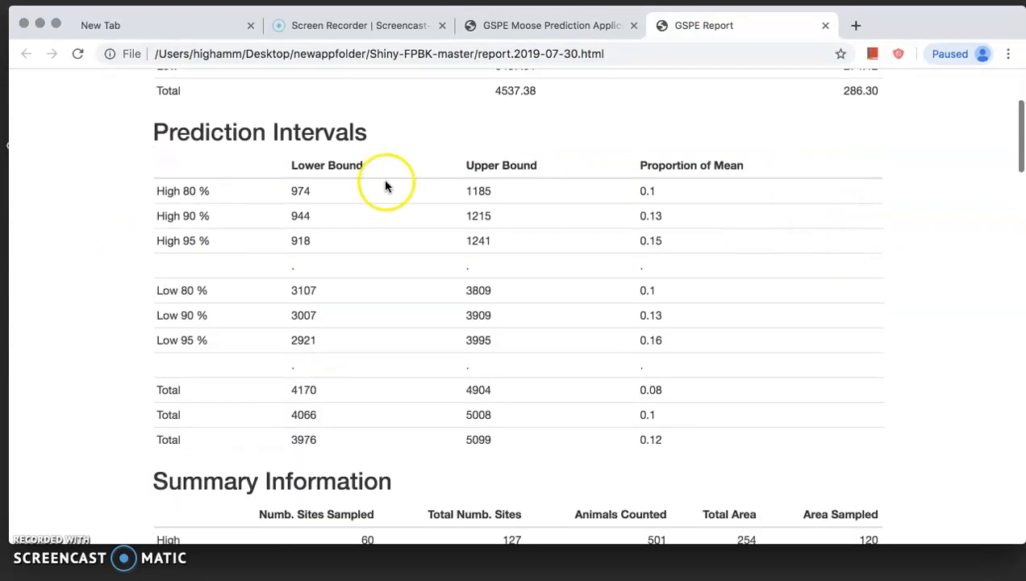
scroll(384, 187, "down", 8)
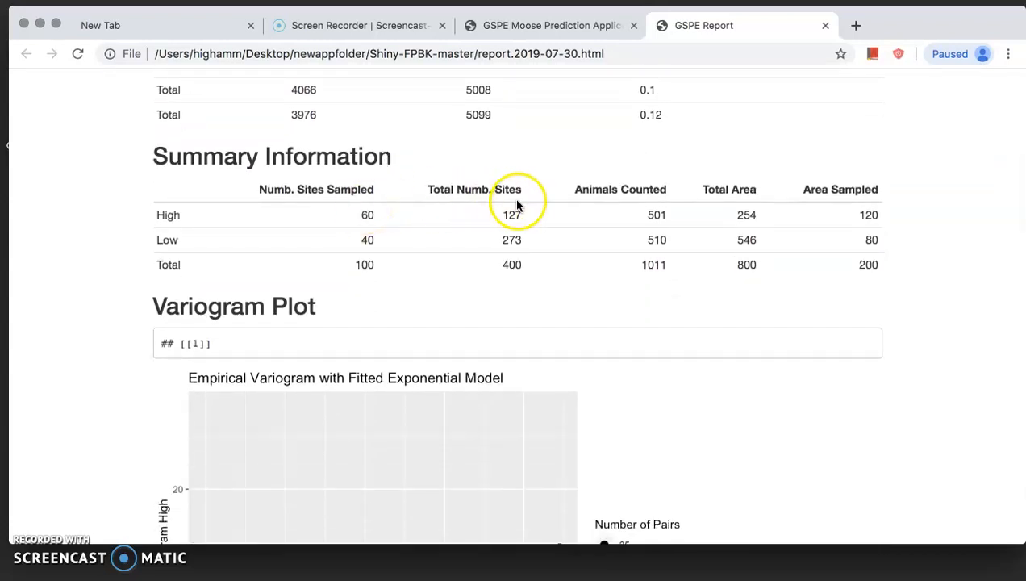
scroll(517, 206, "down", 7)
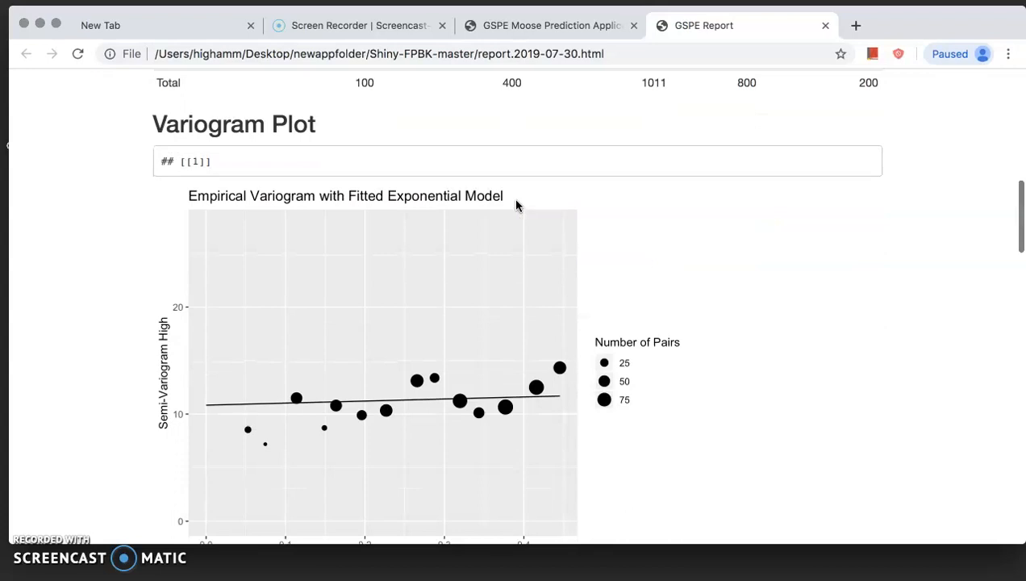
scroll(517, 205, "down", 13)
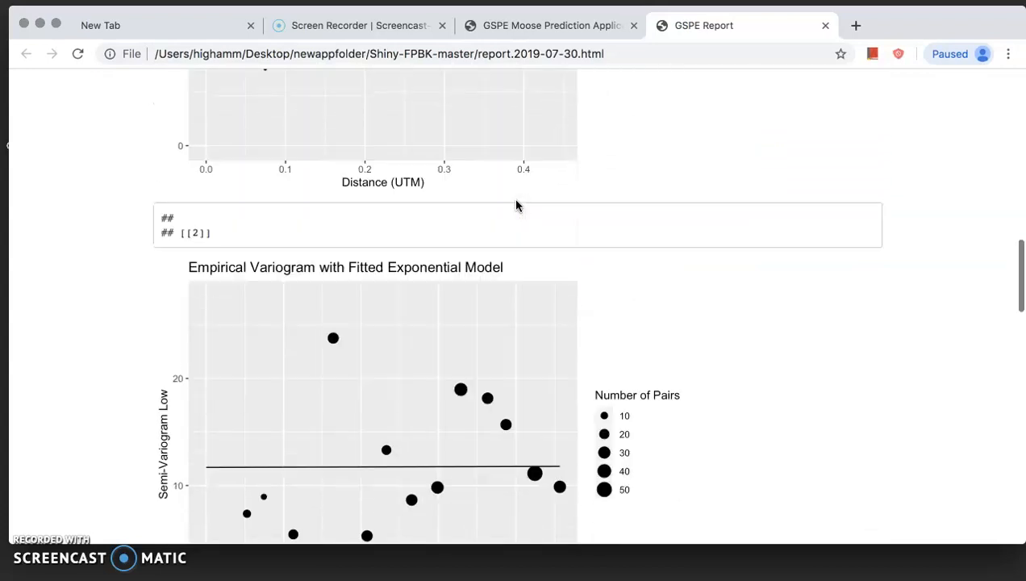
scroll(516, 205, "up", 12)
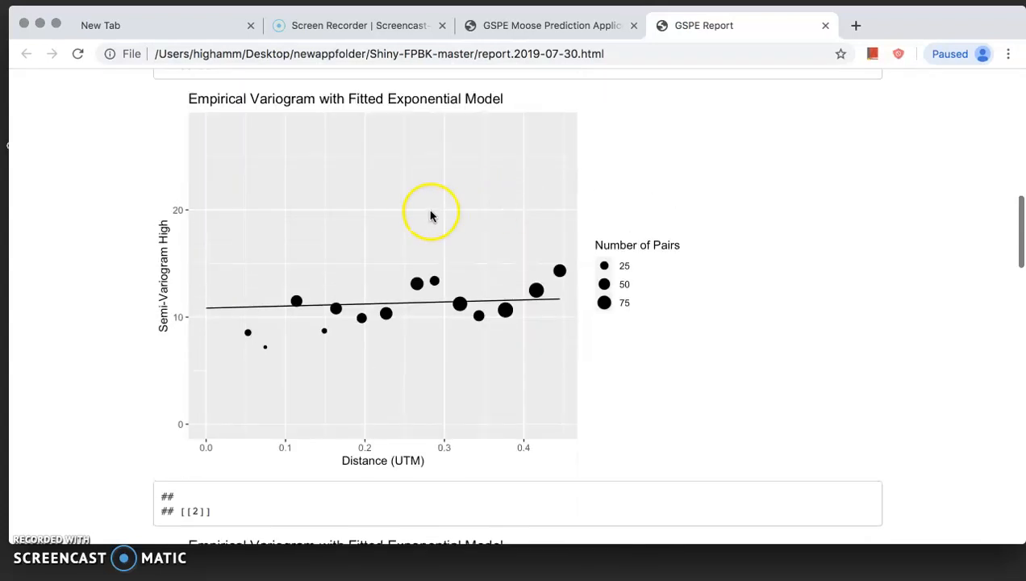
scroll(430, 214, "down", 20)
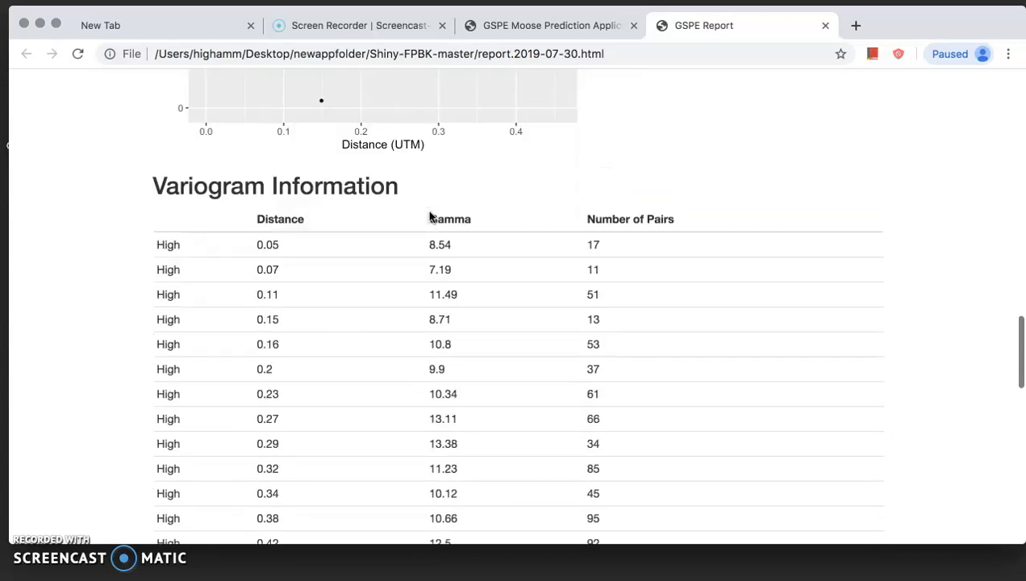
scroll(430, 215, "down", 4)
scroll(349, 254, "down", 20)
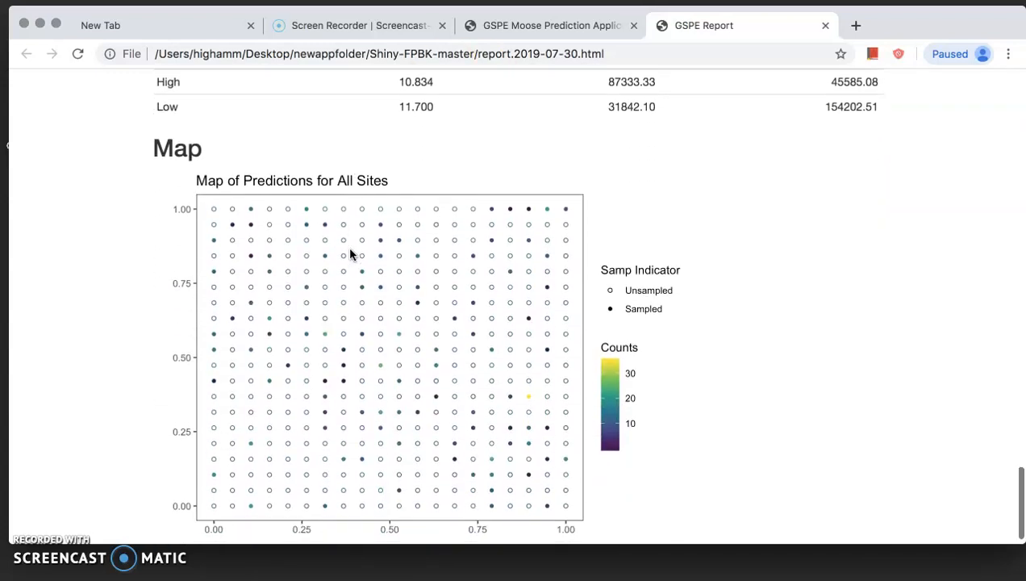
scroll(349, 254, "up", 2)
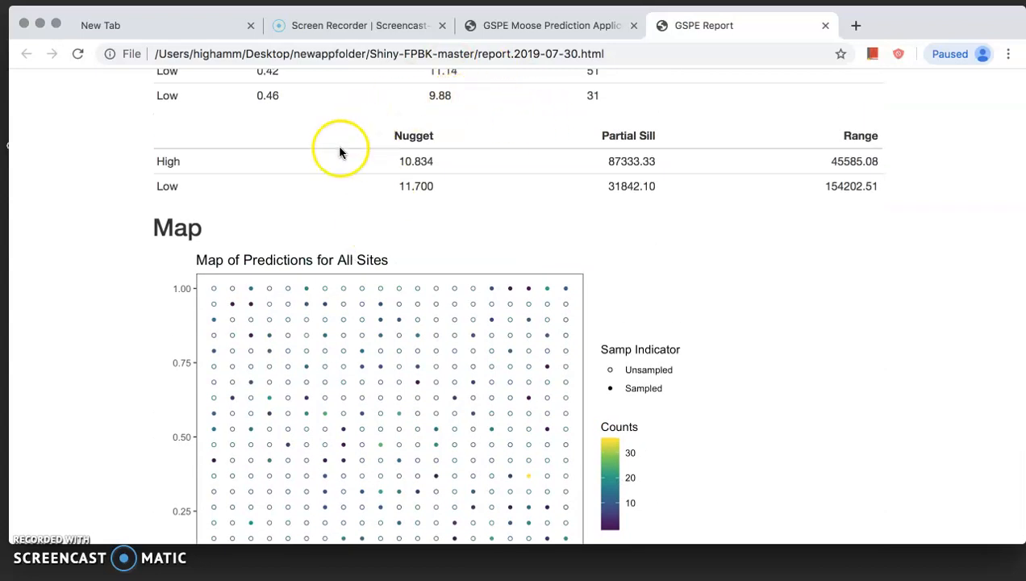
scroll(600, 222, "down", 3)
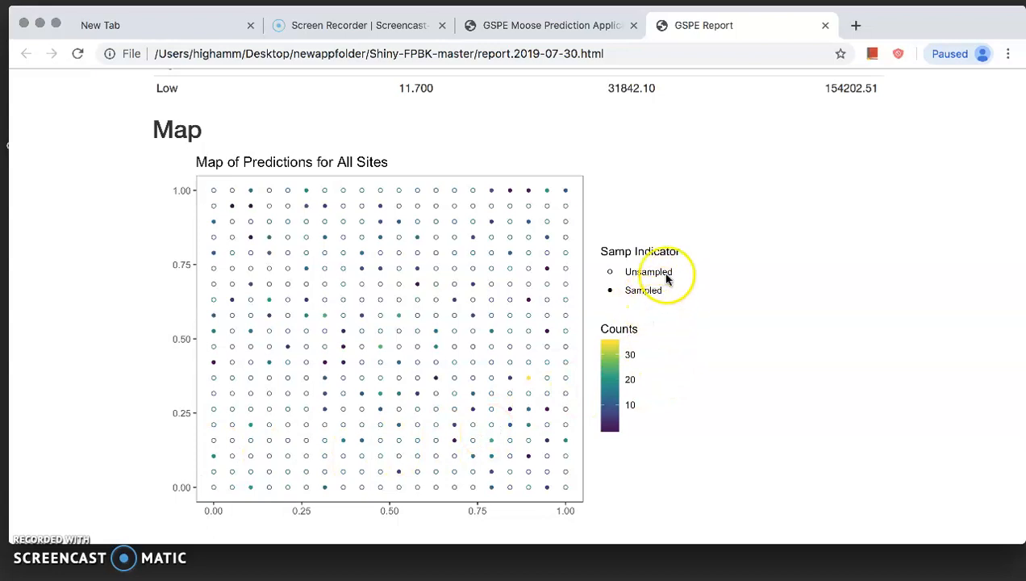
- Close the report, minimize the browser, and open predictions.csv from the Shiny-FPBK-master folder
left_click(823, 31)
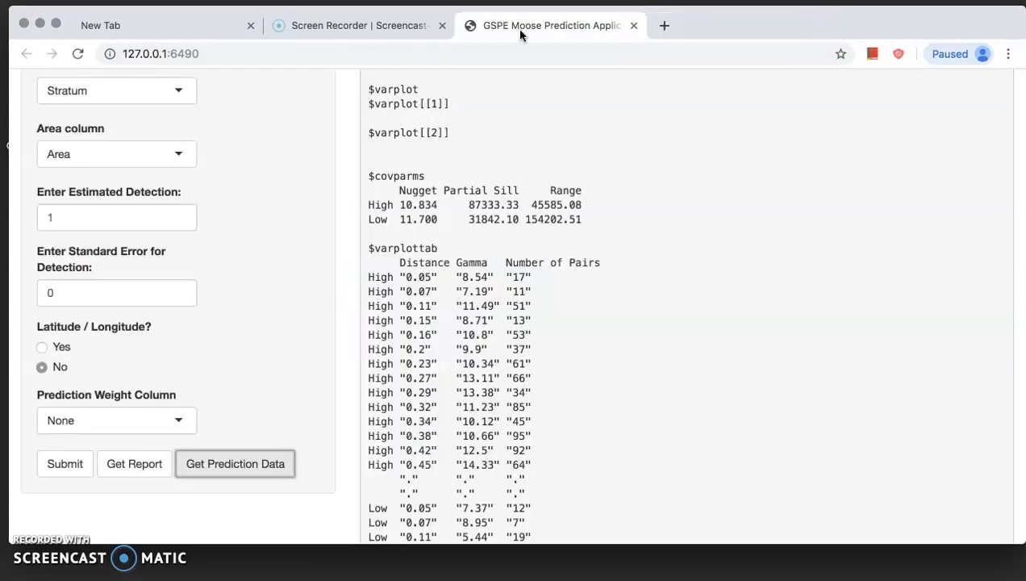
left_click(41, 24)
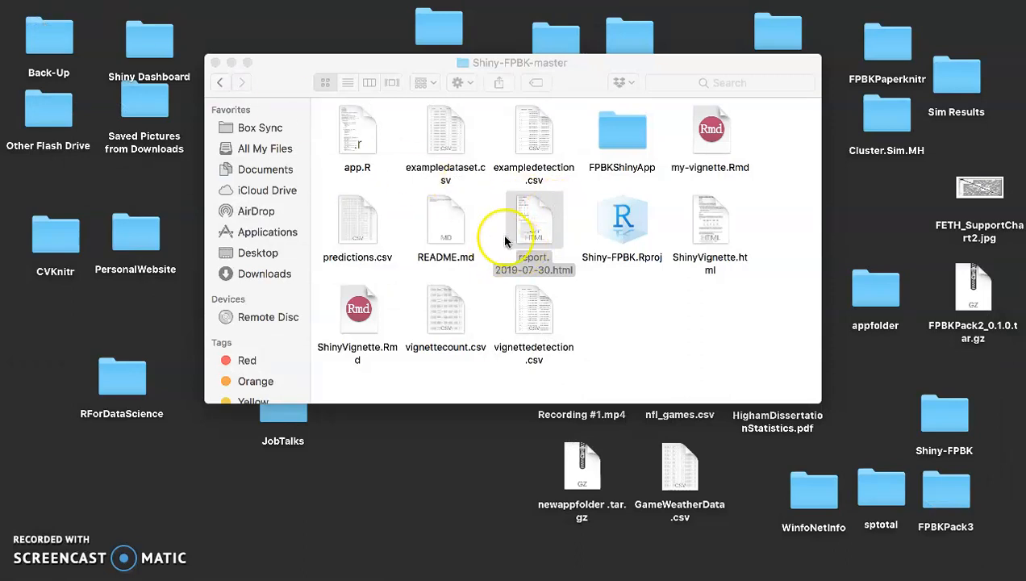
left_click(360, 212)
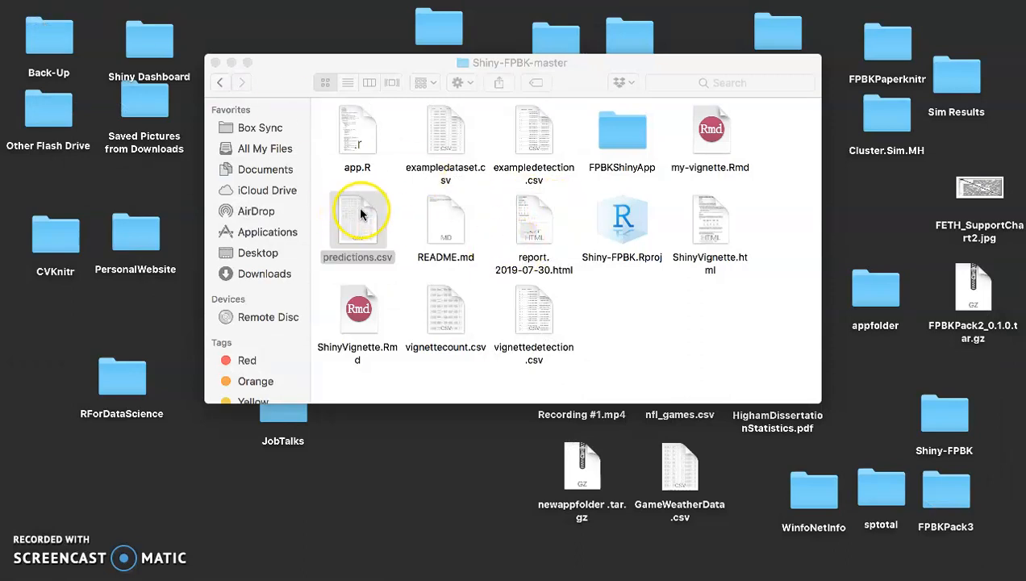
double_click(360, 212)
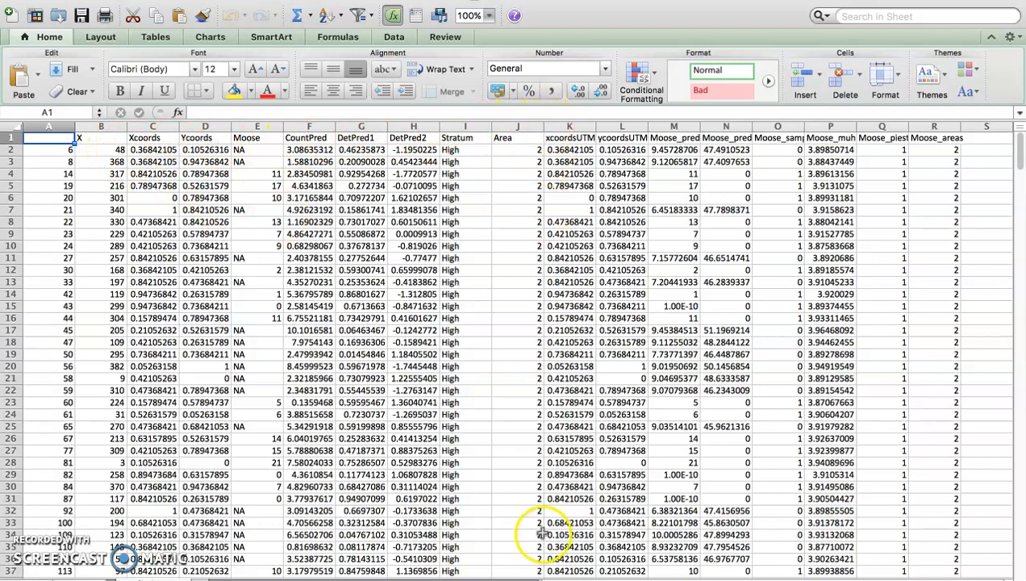
- Widen the Moose_pred and Moose_predvar columns to show their full headers, and review the site-level predictions and variances
left_click_drag(700, 126, 722, 125)
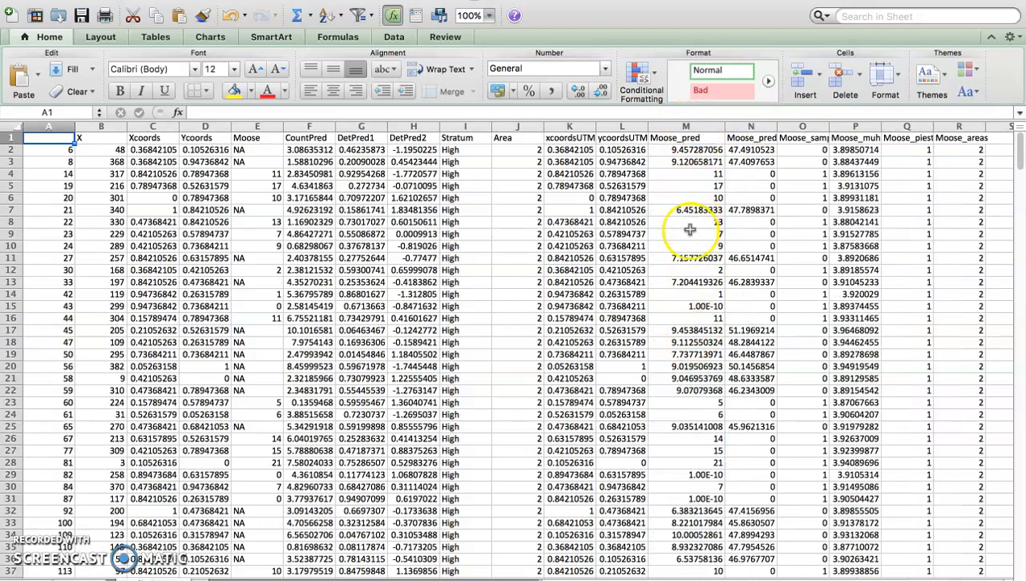
left_click_drag(776, 127, 798, 129)
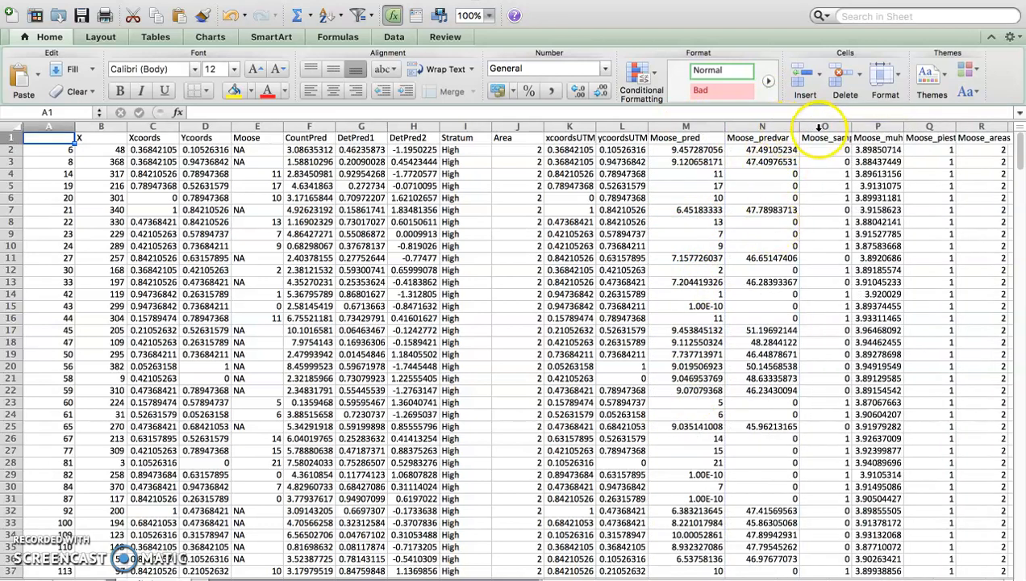
left_click(838, 174)
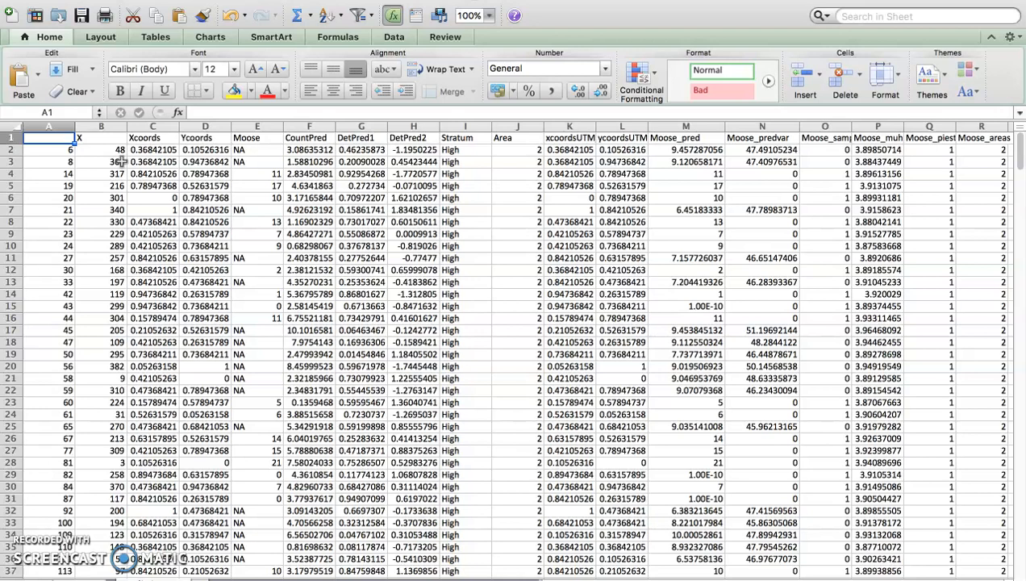
left_click(549, 22)
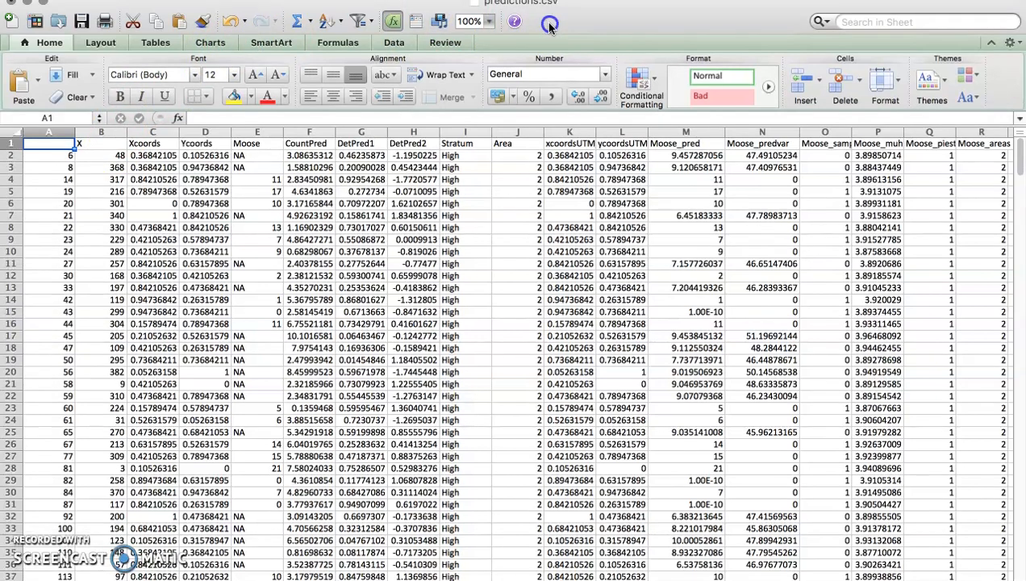